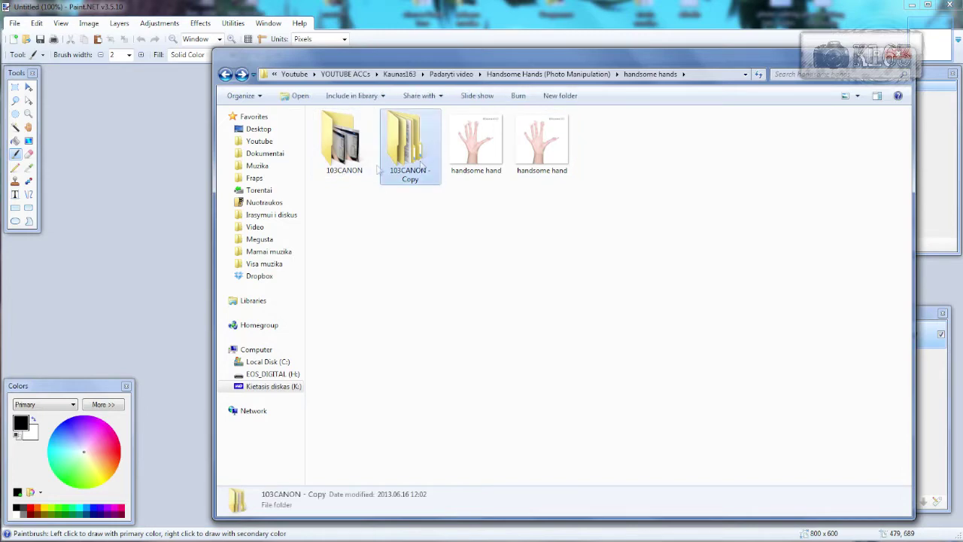
Look through the original hand photos in the 103CANON folder
double_click(344, 143)
left_click(348, 145)
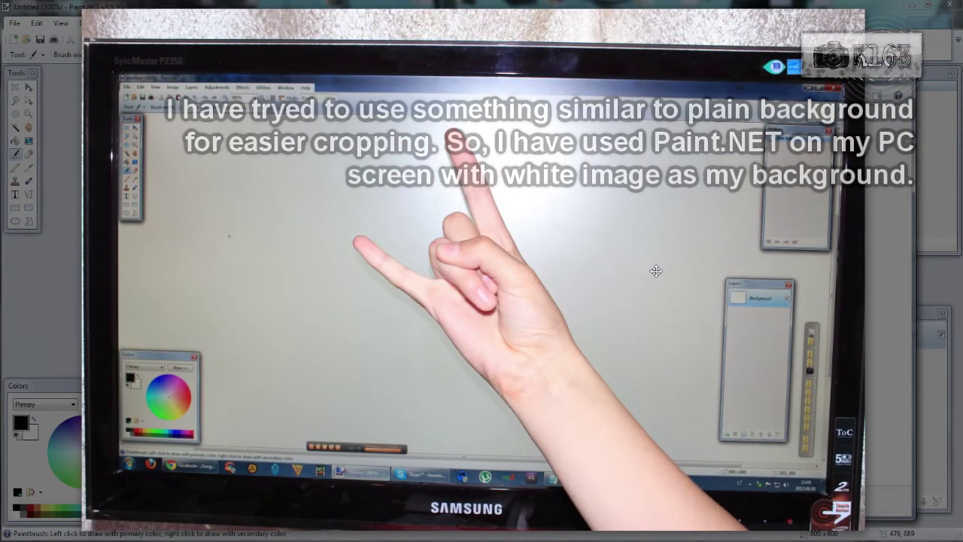
key("Escape")
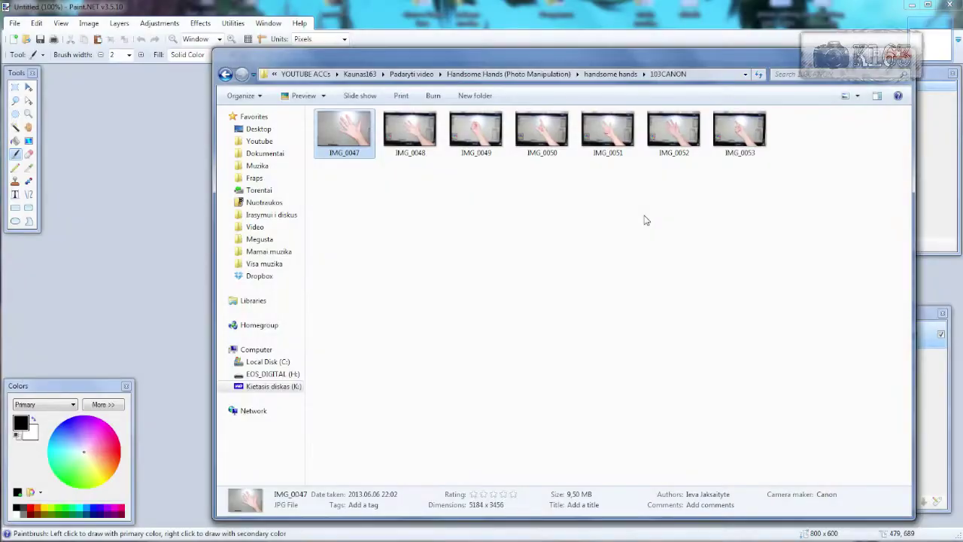
left_click(645, 219)
key("BackSpace")
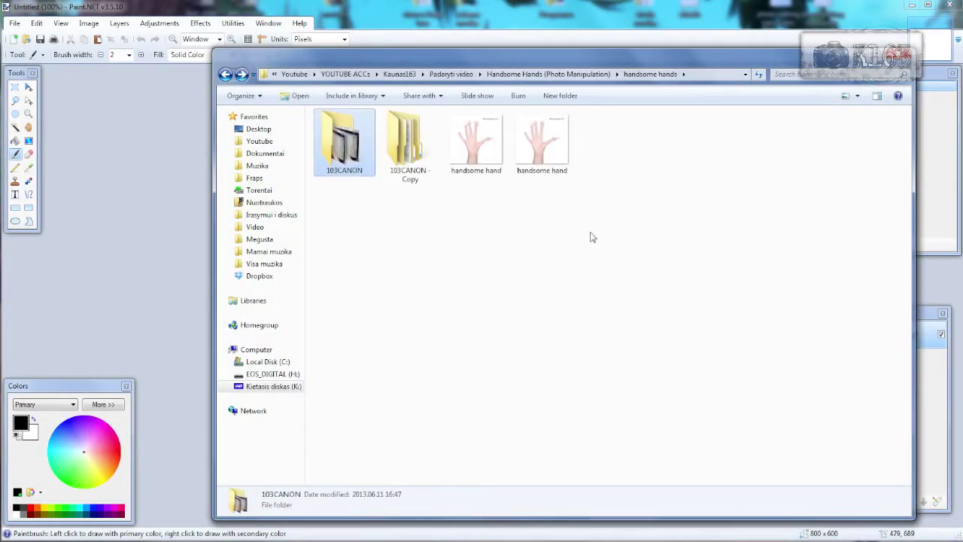
double_click(349, 151)
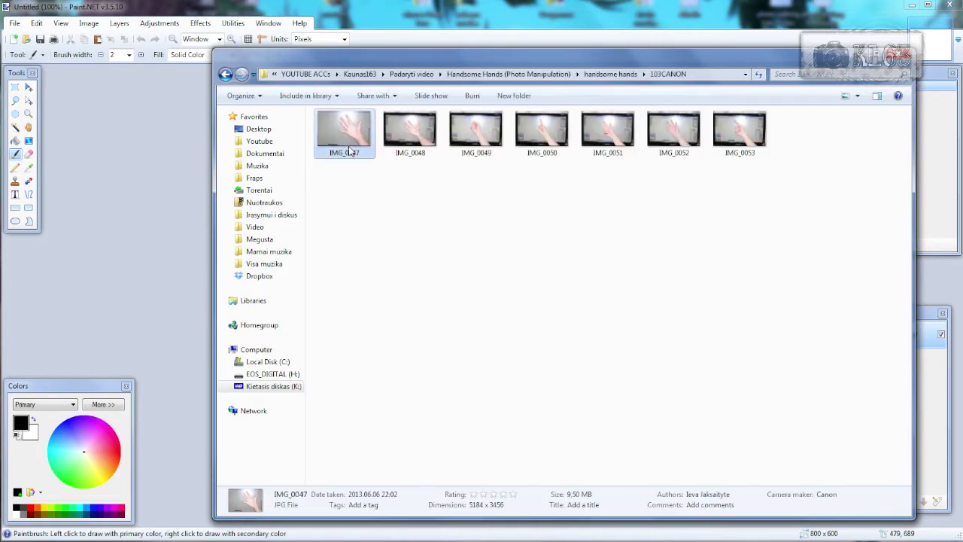
key("BackSpace")
Review the hand images in the jpgs and pngs subfolders of the 103CANON - Copy folder
double_click(387, 167)
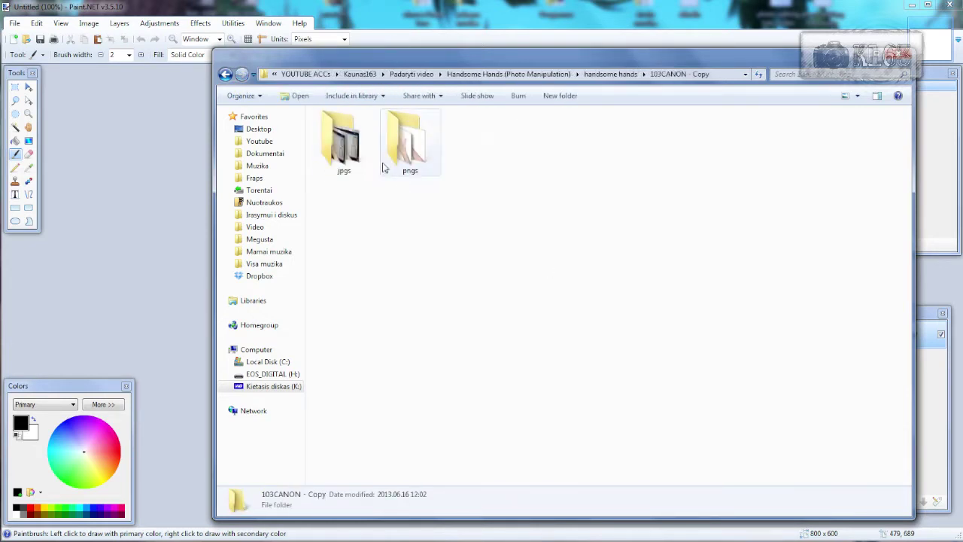
double_click(351, 139)
key("Right")
key("Right")
key("Right")
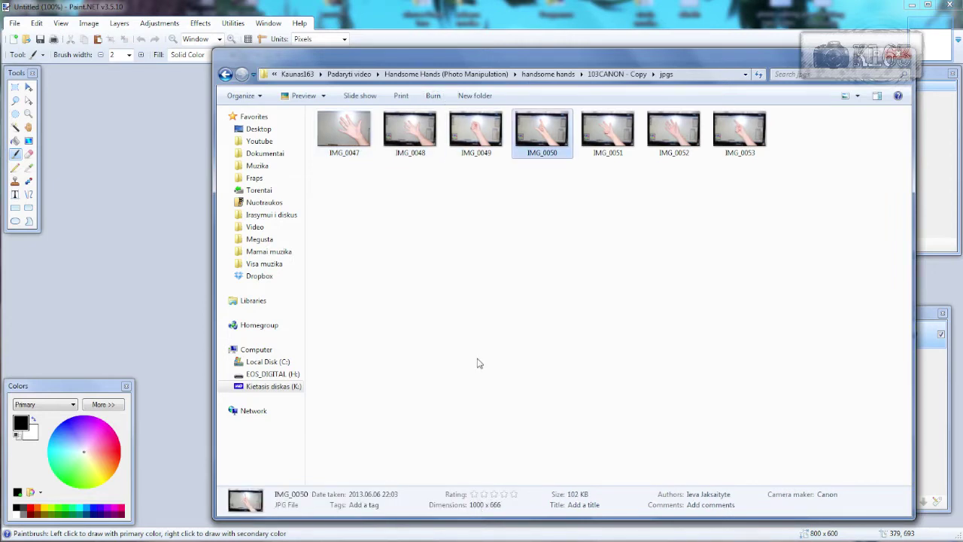
key("BackSpace")
key("Right")
key("Return")
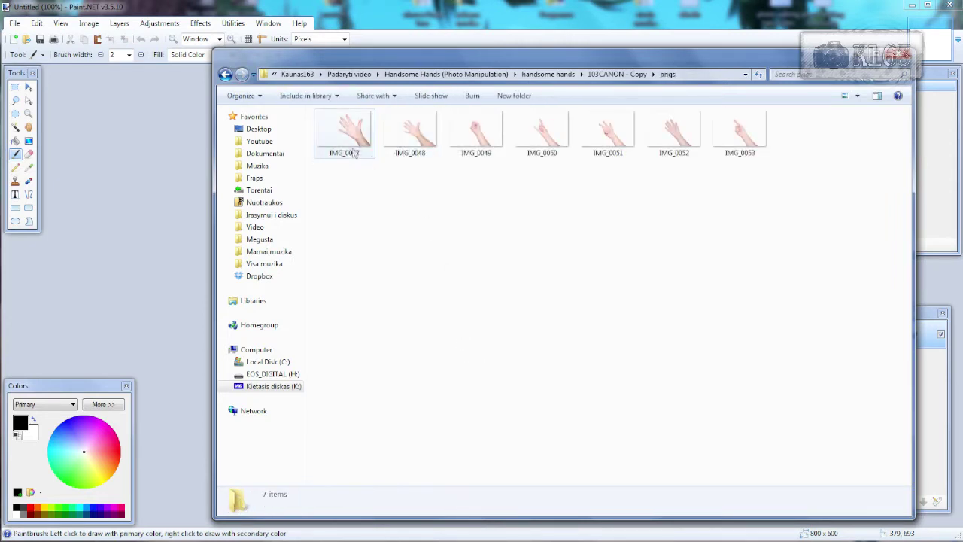
key("Right")
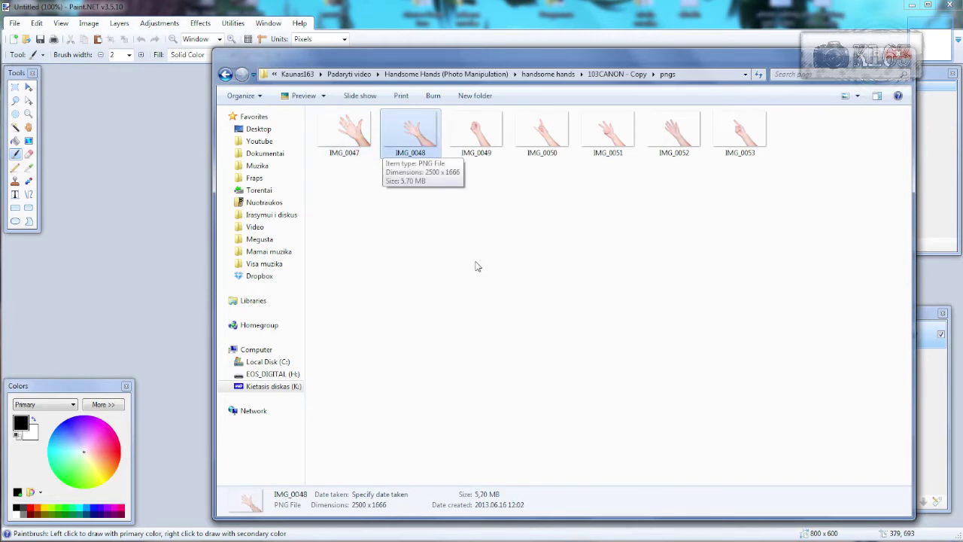
key("Right")
key("Right")
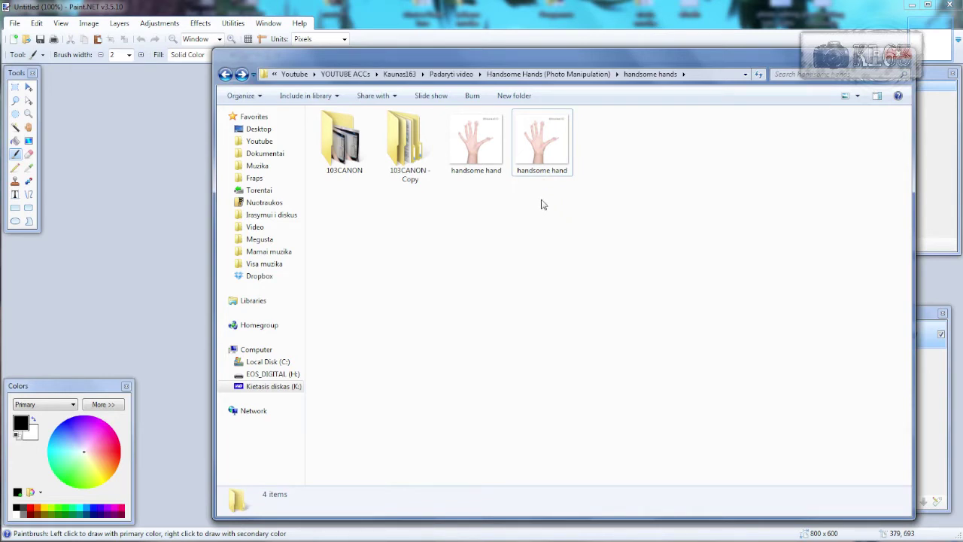
Open IMG_0047 from the pngs subfolder of 103CANON - Copy as a new image in Paint.NET
double_click(400, 156)
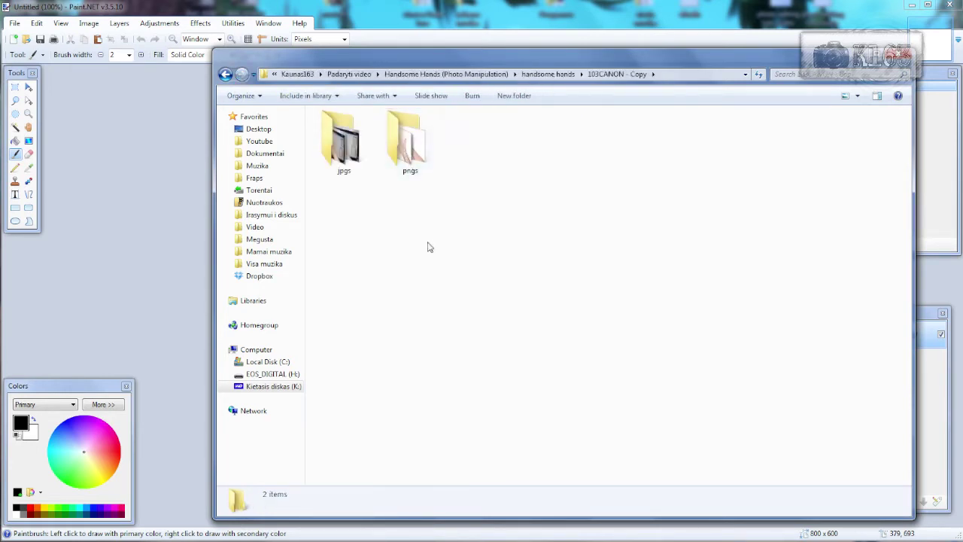
double_click(399, 156)
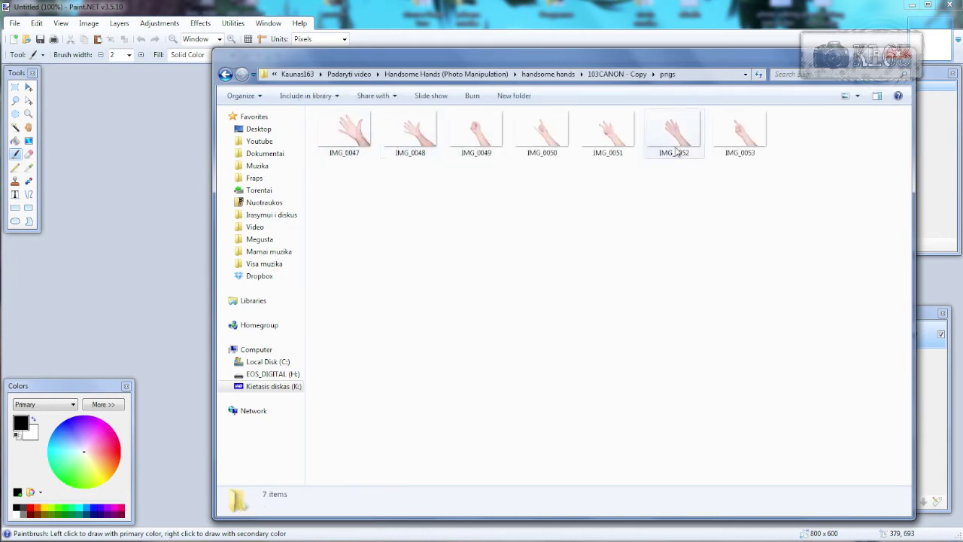
left_click(348, 132)
left_click_drag(348, 133, 139, 143)
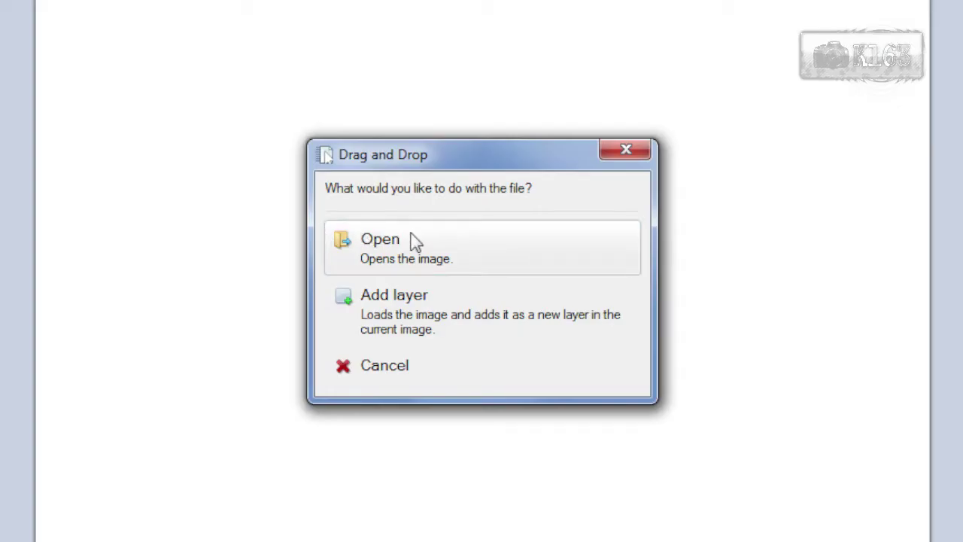
left_click(445, 251)
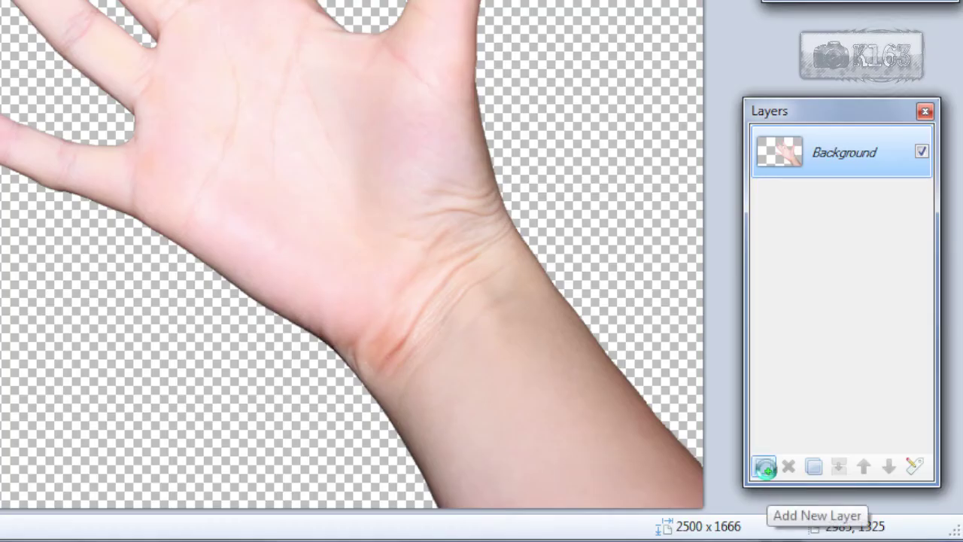
Add a new layer beneath the hand layer and fill it with solid white using the Paint Bucket
left_click(765, 468)
left_click(889, 467)
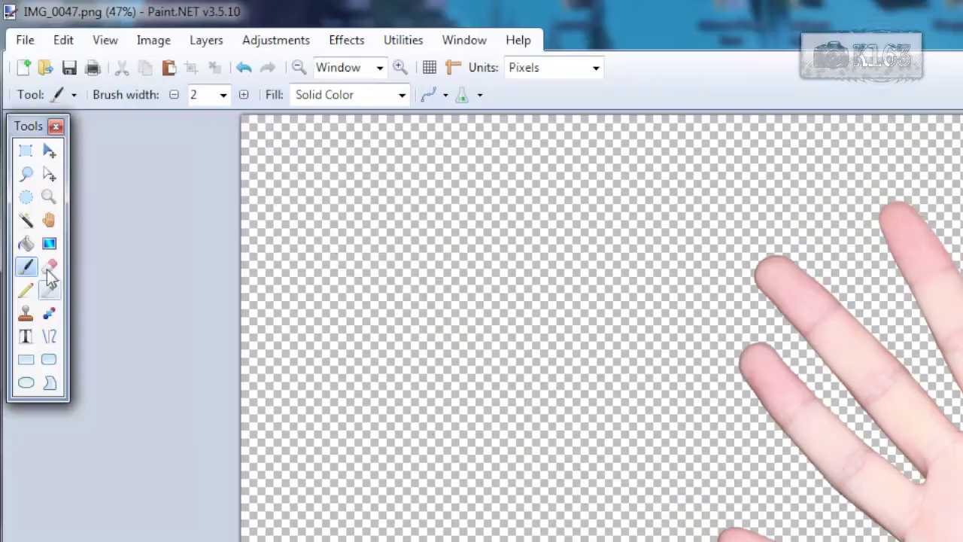
left_click(26, 243)
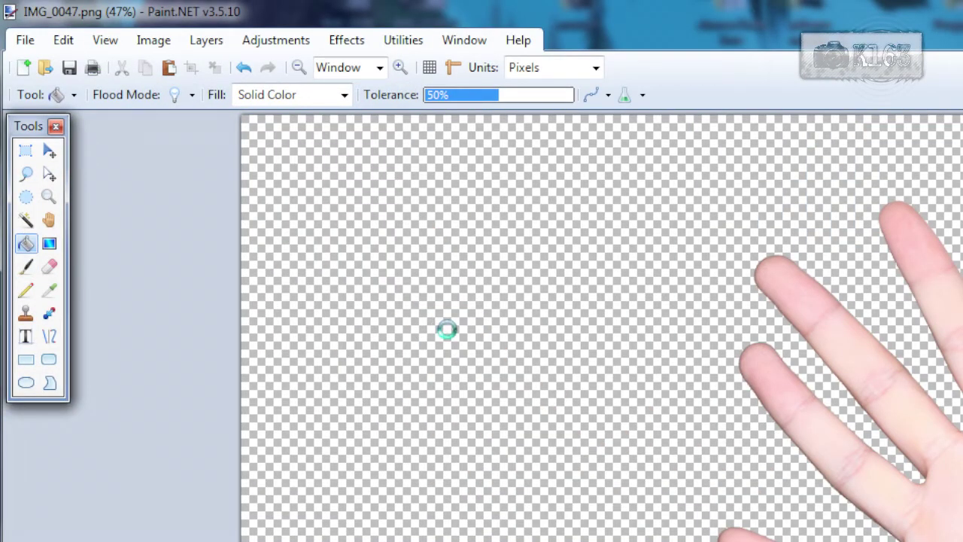
left_click(447, 329)
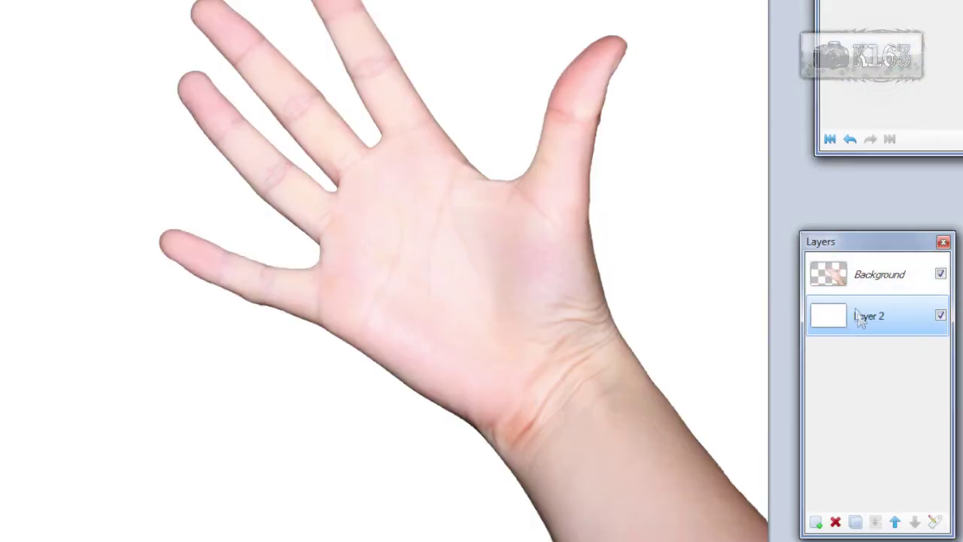
Rename the white layer to BG and the open-hand layer to Hand
double_click(886, 361)
double_click(858, 316)
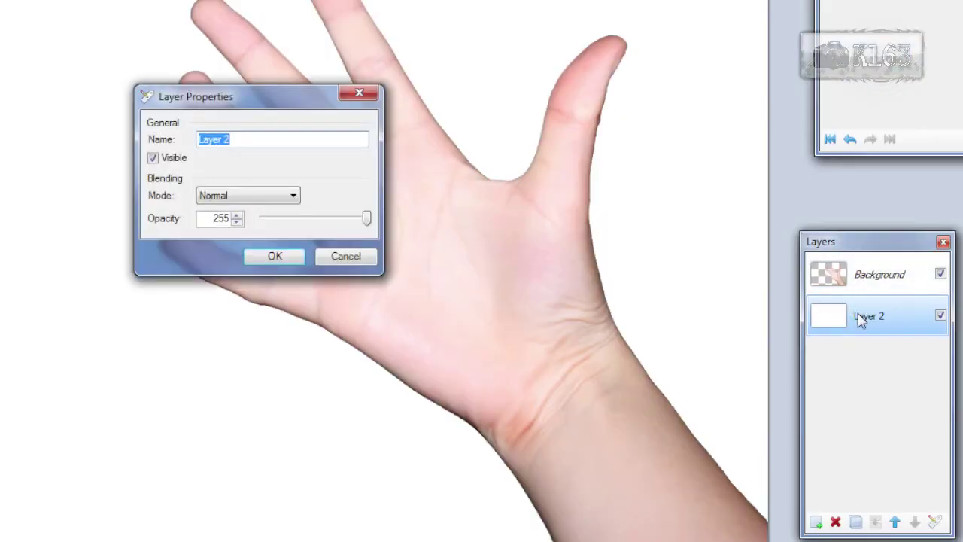
type("BG")
key("Return")
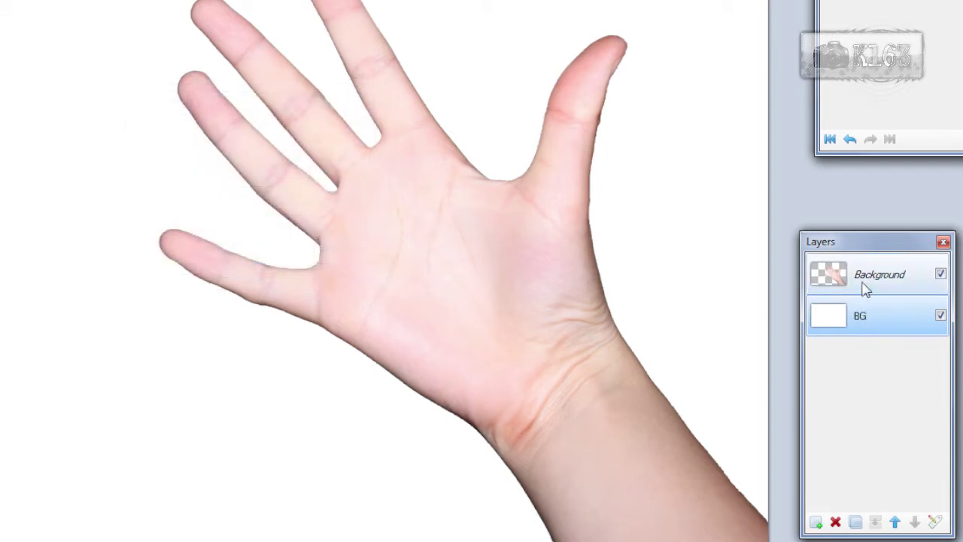
double_click(864, 288)
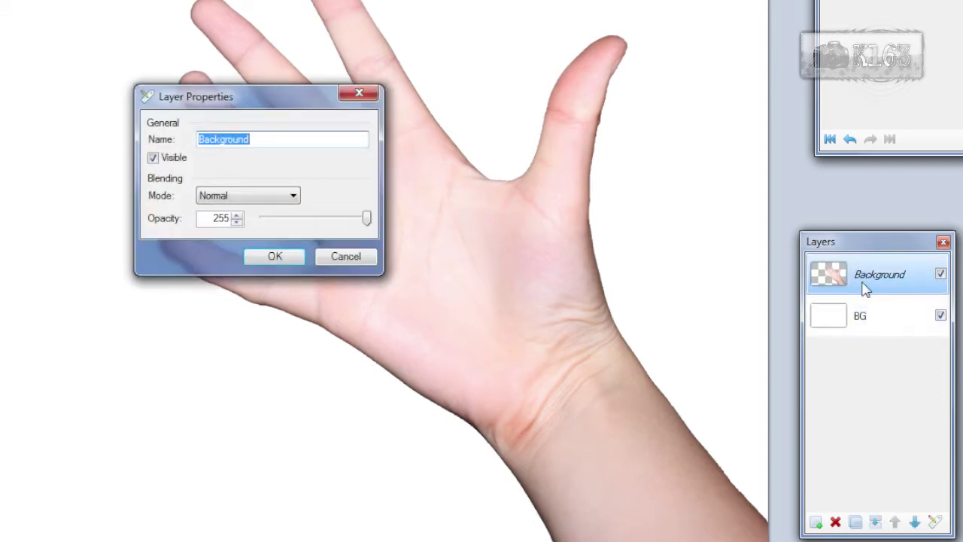
type("Hand")
key("Return")
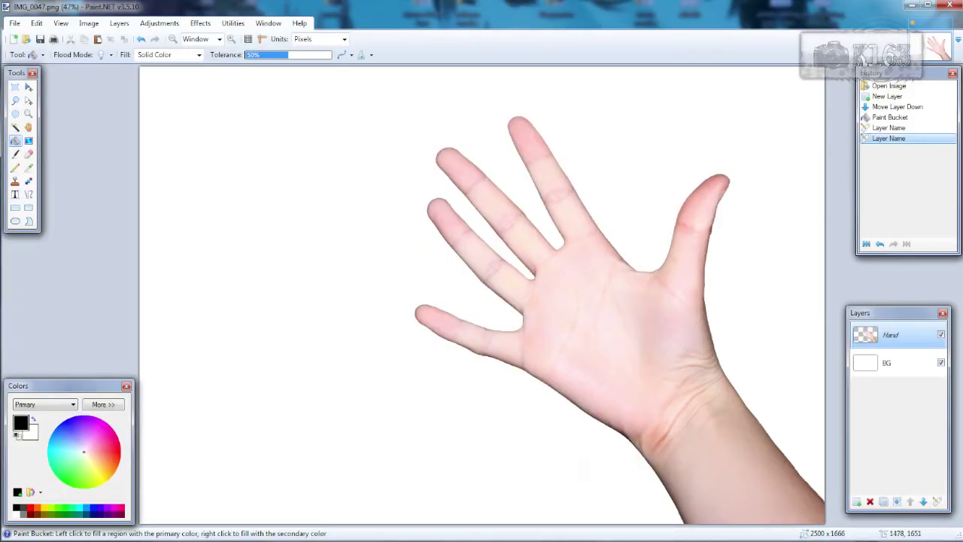
Import IMG_0049 through IMG_0053 from the pngs folder as new layers in the current image
key("alt+Tab")
mouse_move(468, 187)
left_mouse_down()
mouse_move(604, 172)
mouse_move(772, 123)
left_mouse_up()
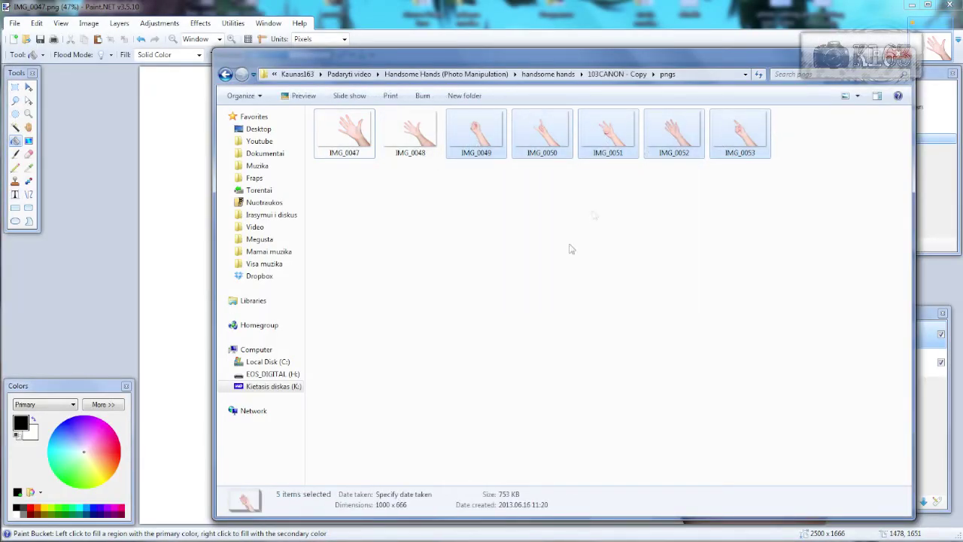
left_click(493, 267)
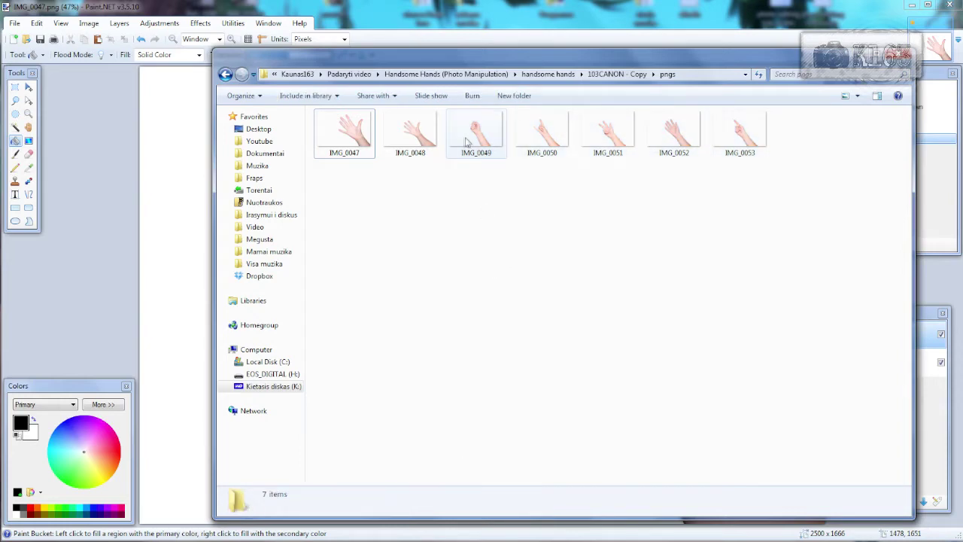
left_click_drag(471, 185, 741, 137)
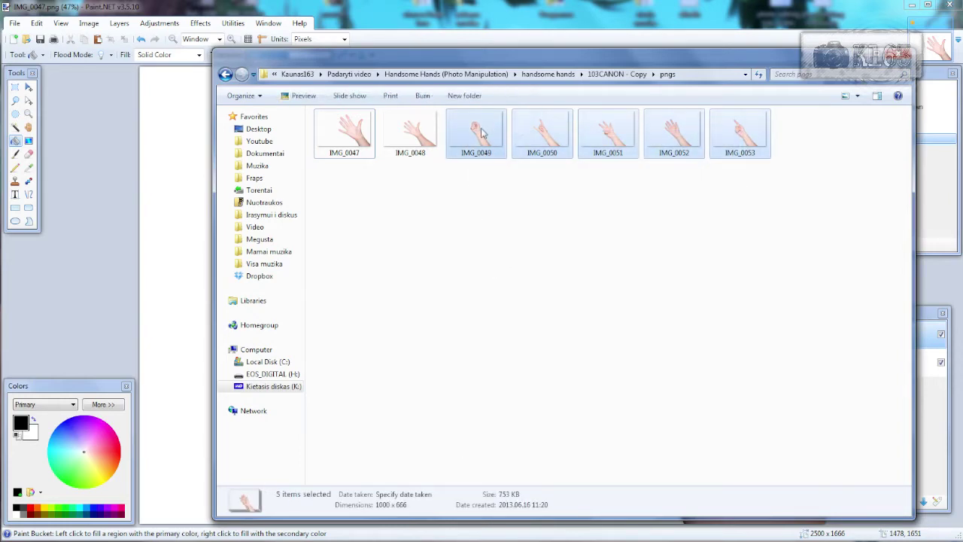
mouse_move(480, 132)
left_mouse_down()
mouse_move(307, 170)
mouse_move(167, 183)
left_mouse_up()
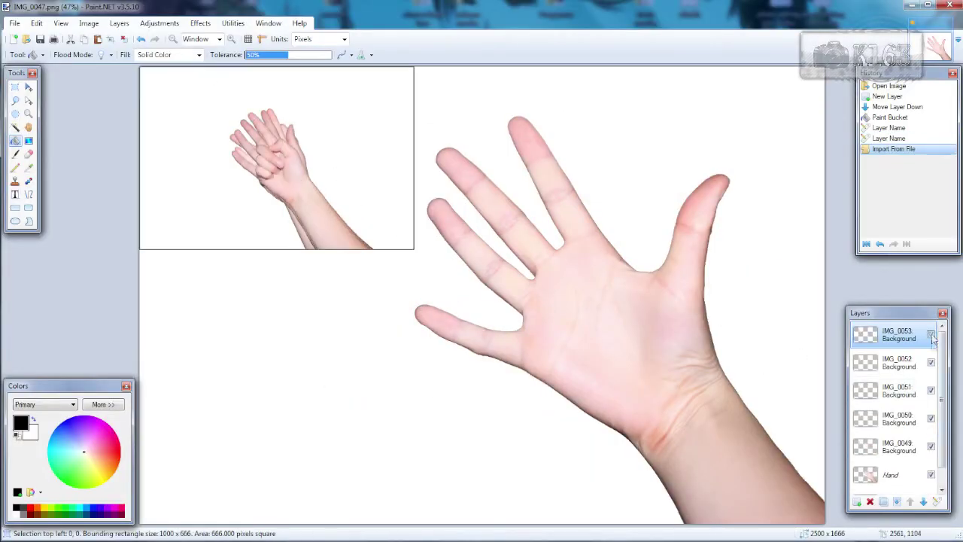
Hide the IMG_0053, IMG_0052, IMG_0051 and IMG_0050 layers, keeping IMG_0049 visible
left_click(932, 334)
left_click(932, 360)
left_click(907, 225)
left_click(907, 275)
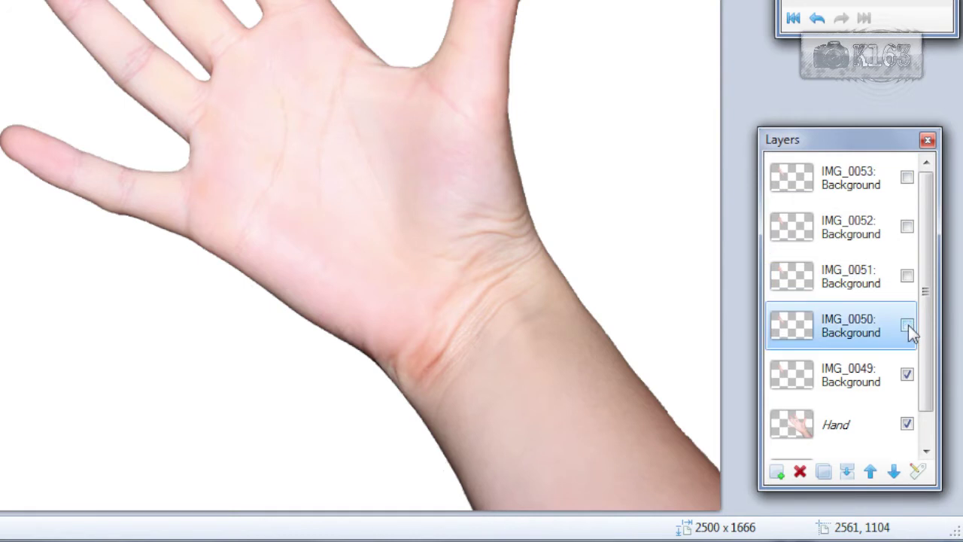
left_click(907, 324)
Move, rotate and shrink the fist on the IMG_0049 layer so its forearm overlaps the large hand's little finger
scroll(931, 361, "down", 2)
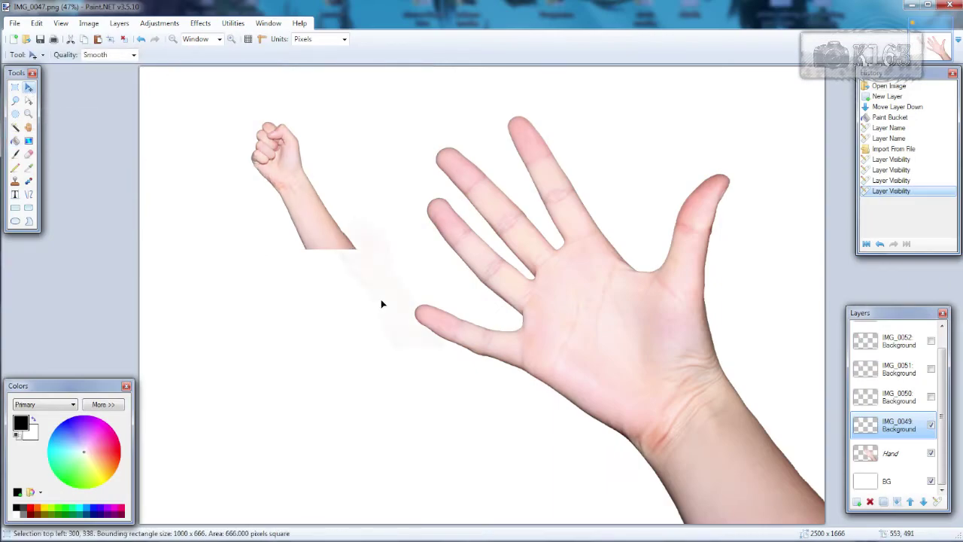
left_click_drag(292, 205, 413, 317)
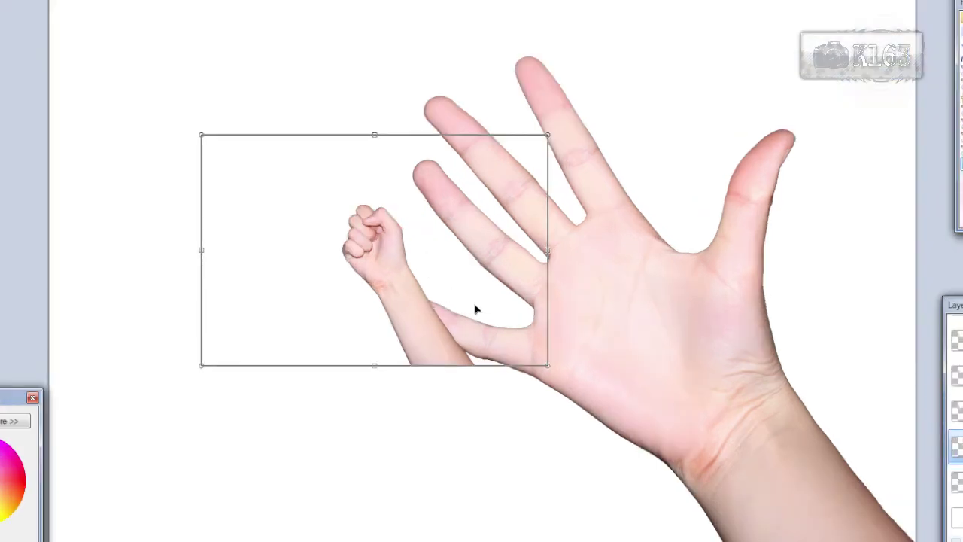
key("ctrl+d")
left_click_drag(492, 268, 501, 243)
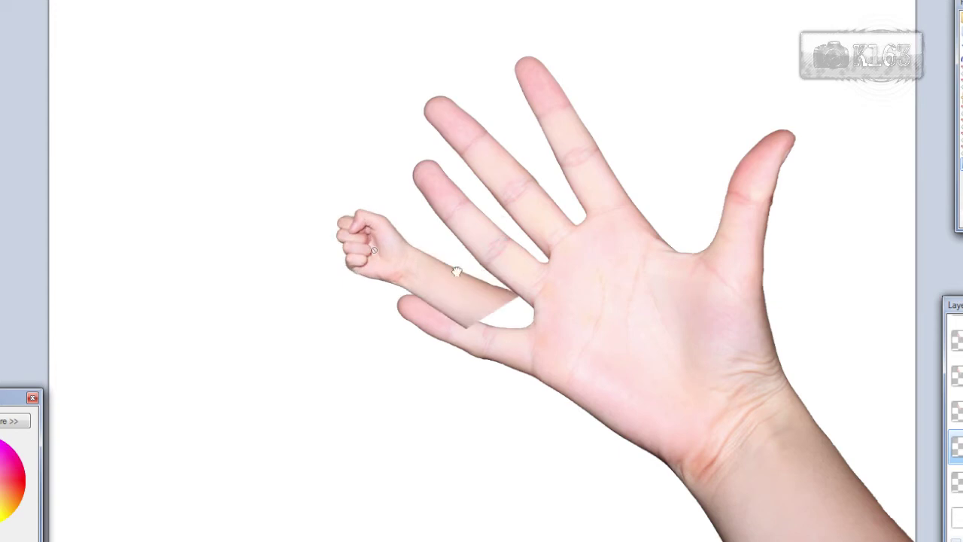
left_click_drag(434, 291, 430, 307)
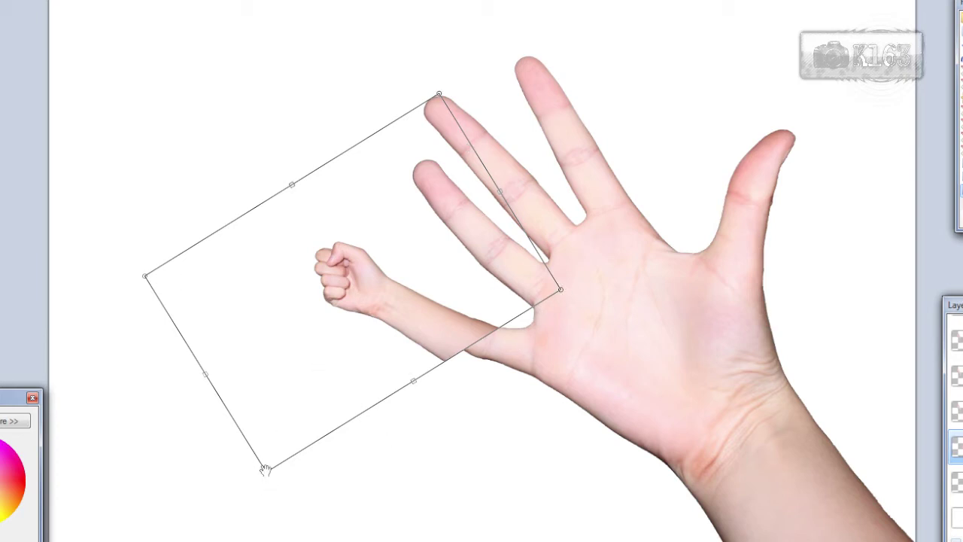
left_click_drag(265, 468, 319, 408)
left_click_drag(388, 223, 387, 268)
Set the opacity of the IMG_0049 layer to 163
key("F4")
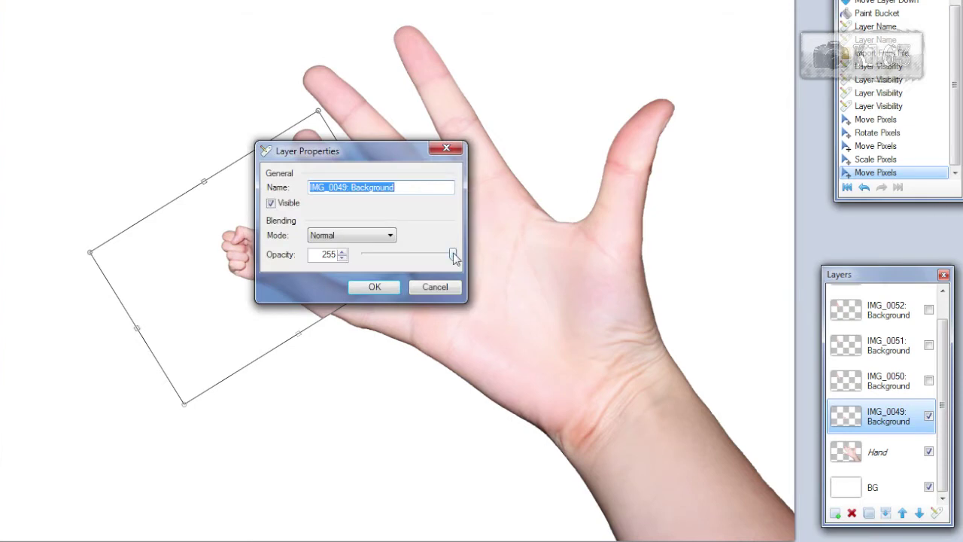
left_click_drag(454, 257, 421, 254)
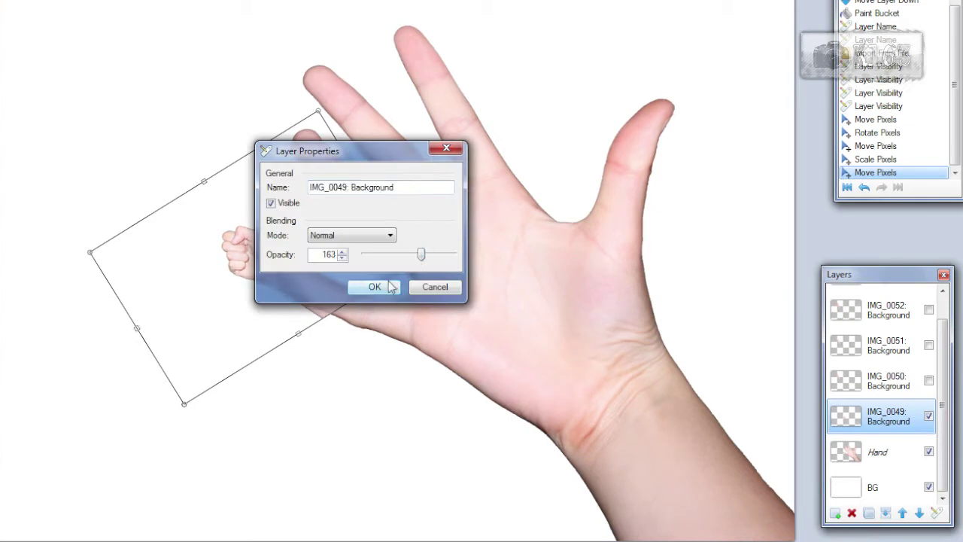
left_click(391, 288)
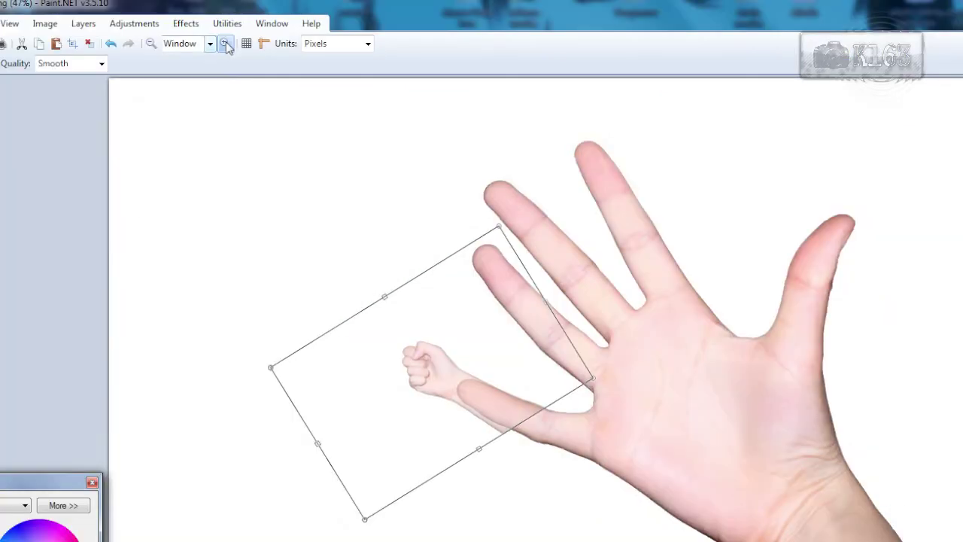
Fine-tune the fist's position, rotation and size so its forearm lines up with the little finger's outline
left_click(226, 44)
left_click(225, 44)
left_click(225, 43)
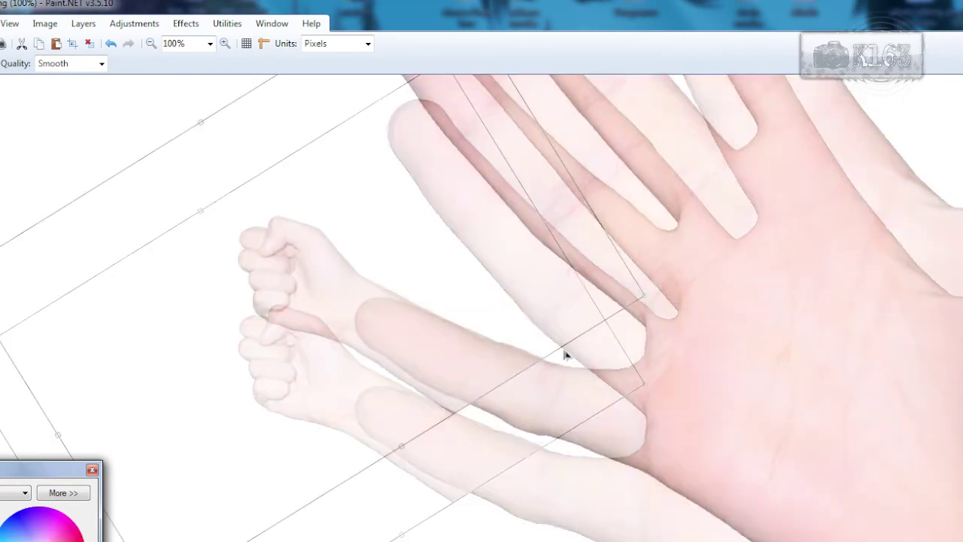
left_click_drag(410, 361, 429, 367)
left_click_drag(576, 341, 575, 321)
left_click_drag(507, 336, 511, 334)
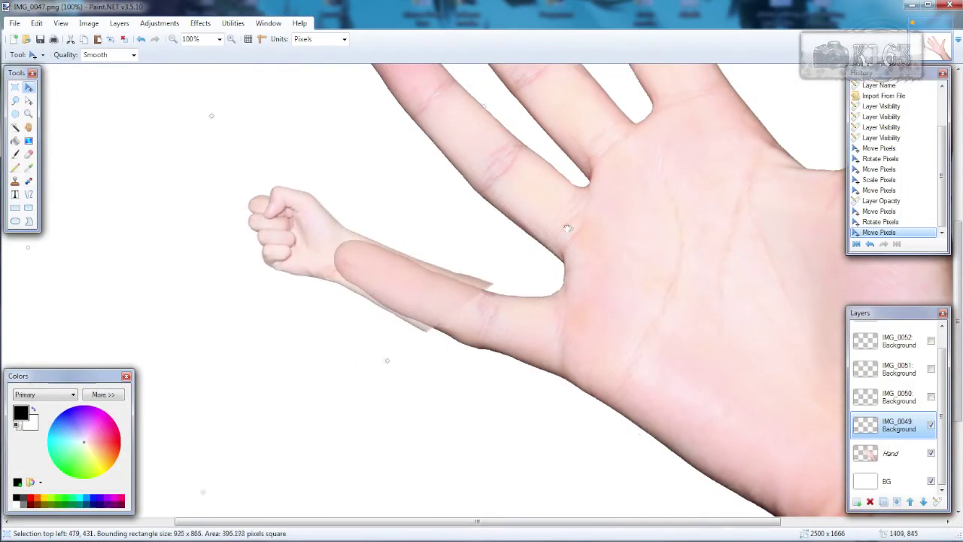
left_click_drag(567, 228, 540, 230)
left_click_drag(390, 271, 405, 269)
left_click_drag(555, 228, 546, 228)
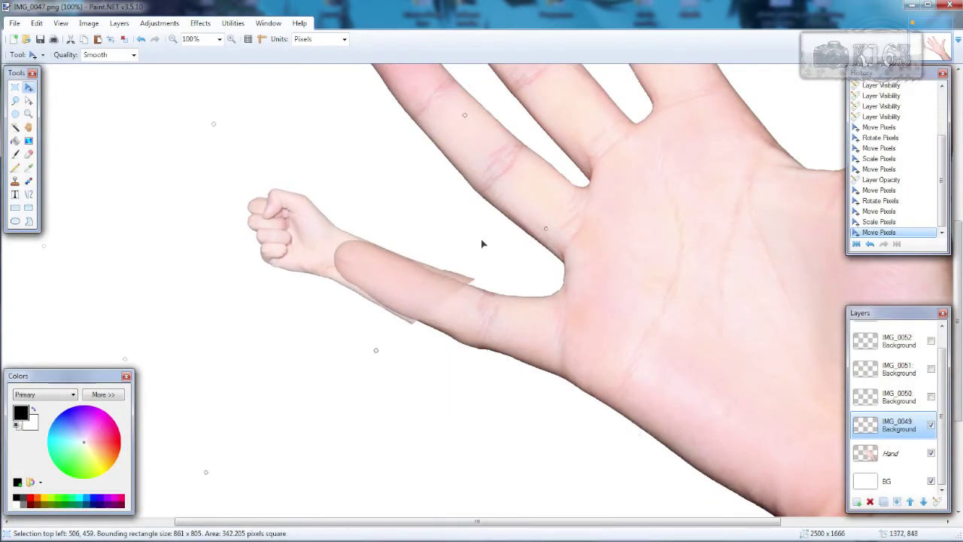
Nudge and slightly resize the IMG_0049 fist until its forearm matches the little finger's edges, and deselect it
left_click_drag(435, 258, 439, 262)
left_click_drag(550, 230, 545, 230)
left_click_drag(429, 264, 436, 263)
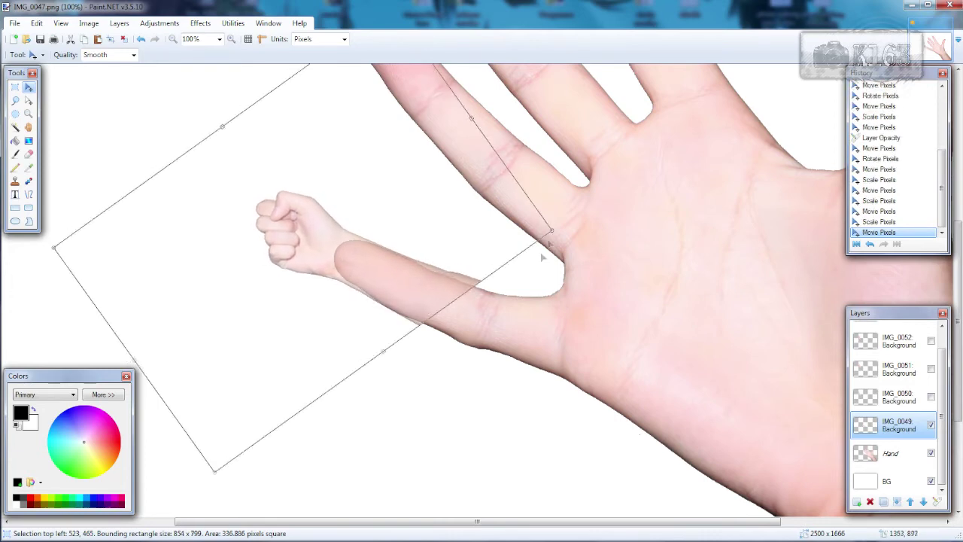
left_click_drag(552, 231, 549, 231)
left_click_drag(444, 268, 448, 269)
left_click_drag(553, 231, 549, 231)
left_click_drag(448, 259, 454, 259)
key("ctrl+plus")
left_click_drag(454, 522, 439, 523)
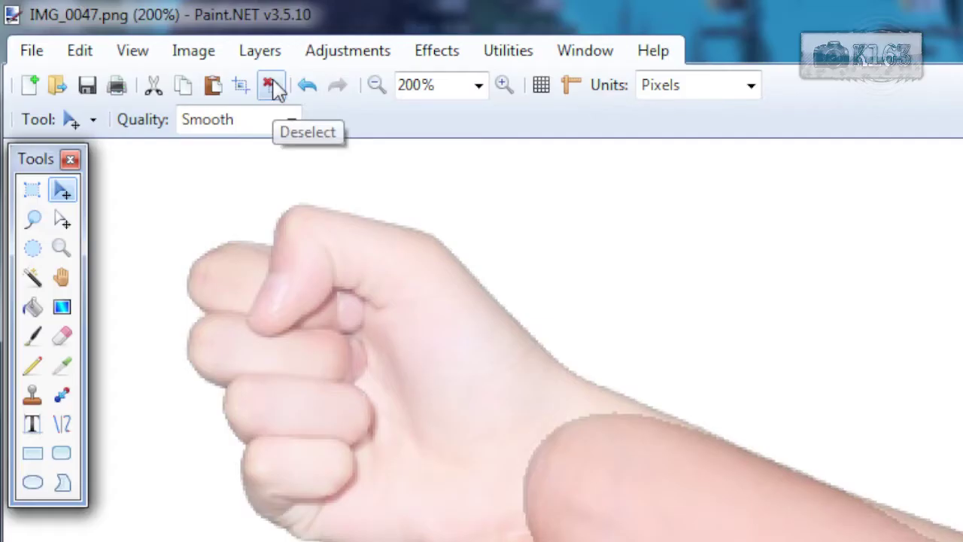
left_click(276, 88)
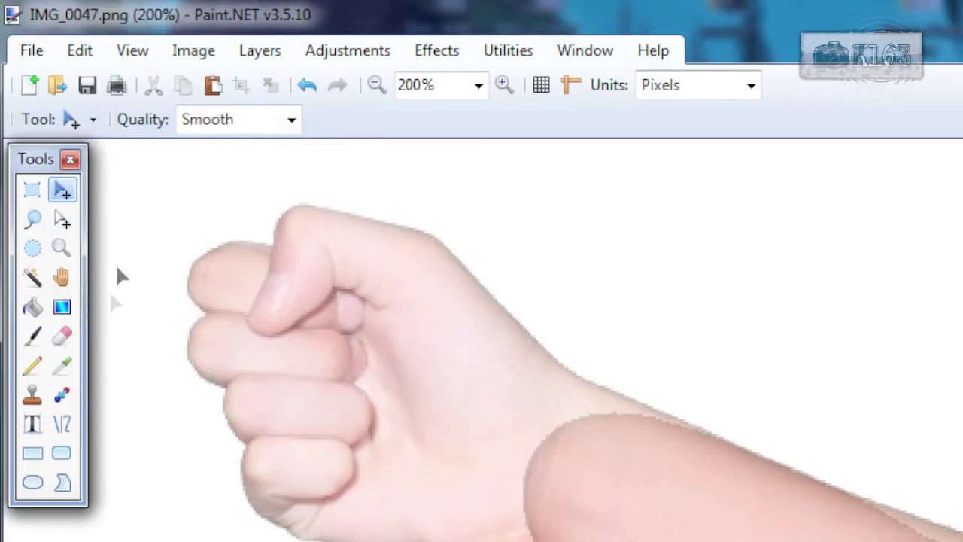
Erase the forearm's excess edges outside the little finger with a 65-pixel eraser on the IMG_0049 layer
left_click(63, 338)
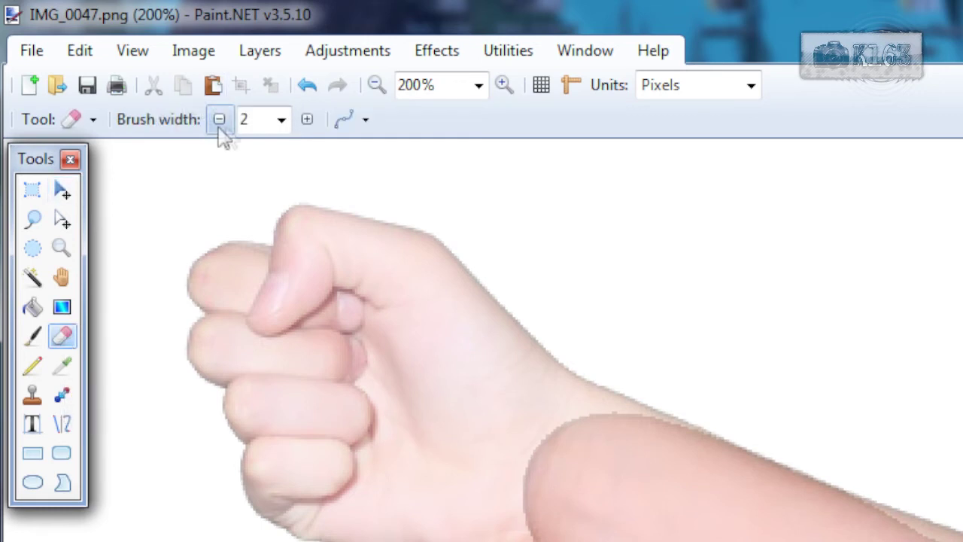
left_click(269, 119)
type("12")
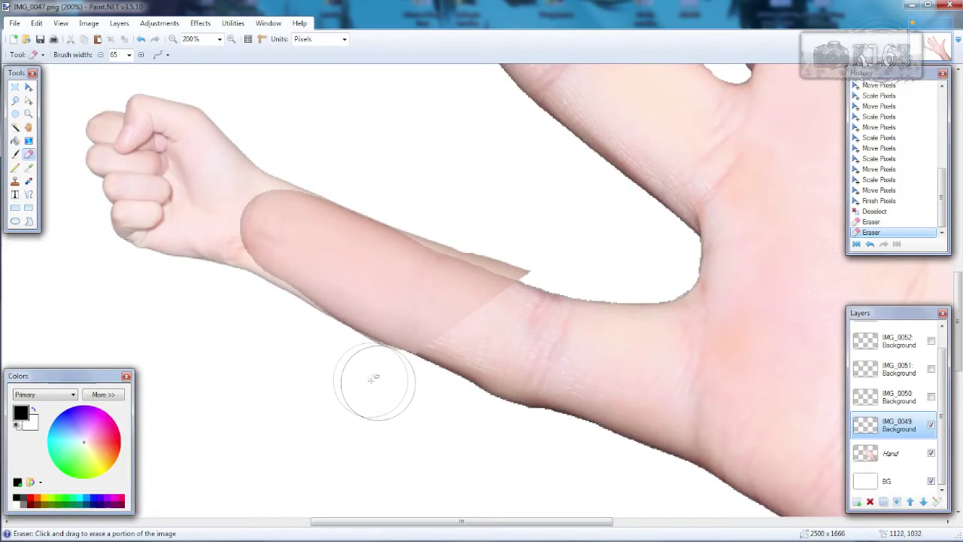
left_click(352, 368)
left_click(367, 374)
left_click(383, 381)
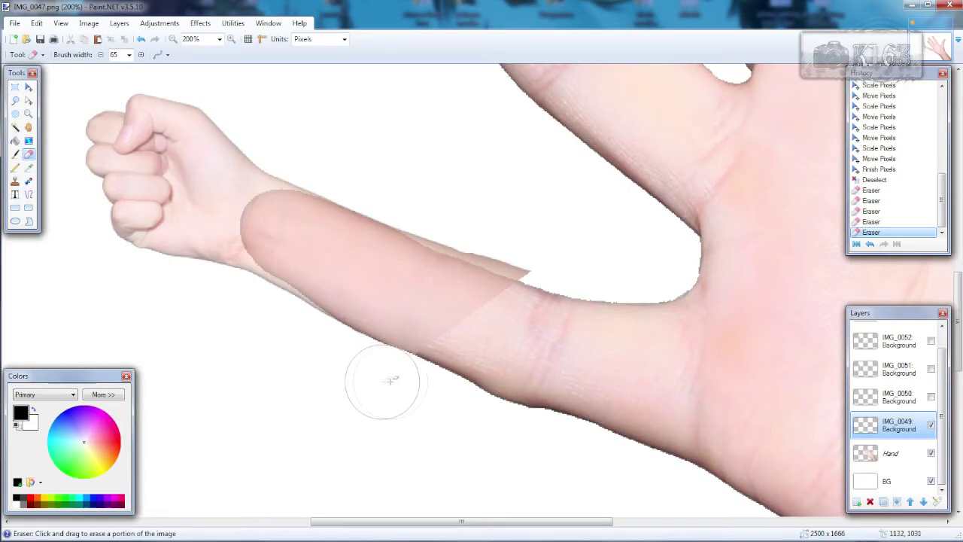
left_click(420, 202)
left_click_drag(434, 208, 534, 246)
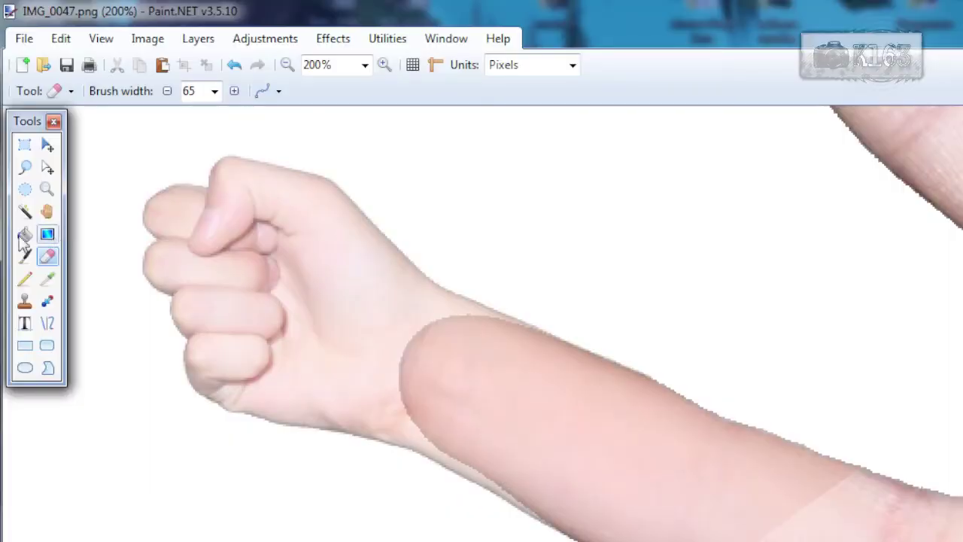
Apply a linear gradient in transparency mode across the forearm to fade its cut end into the little finger
left_click(46, 234)
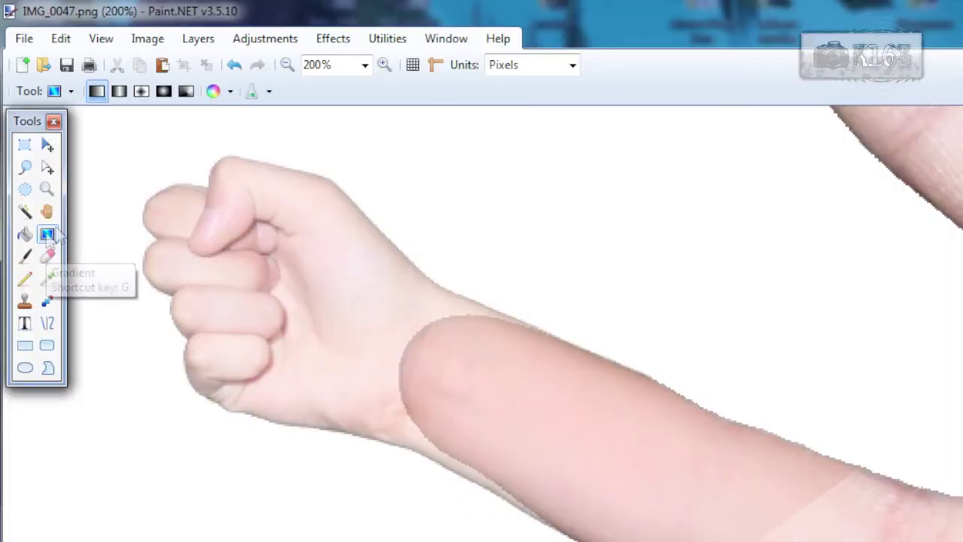
left_click(230, 91)
left_click(248, 136)
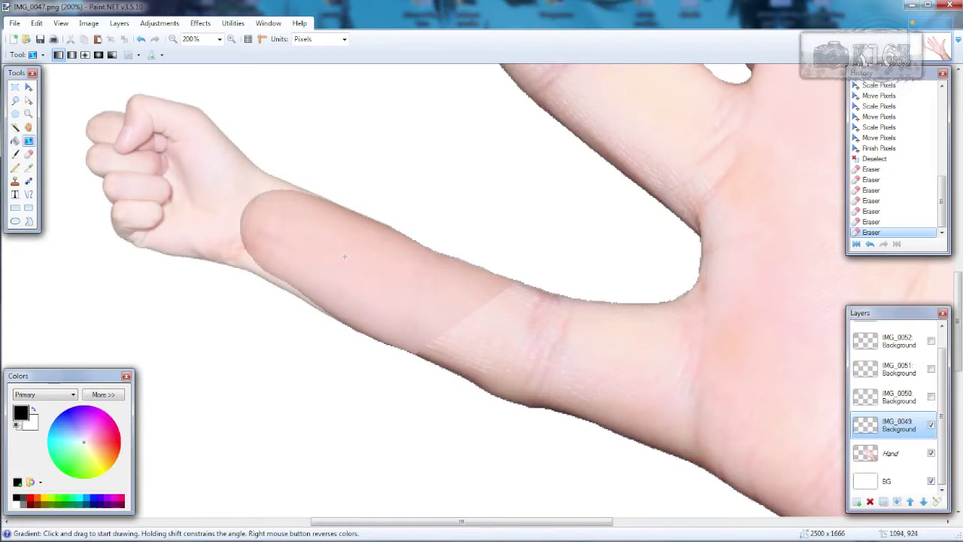
left_click_drag(344, 259, 393, 283)
Set the opacity of the IMG_0049 layer to 255 and finish the transparency gradient
key("F4")
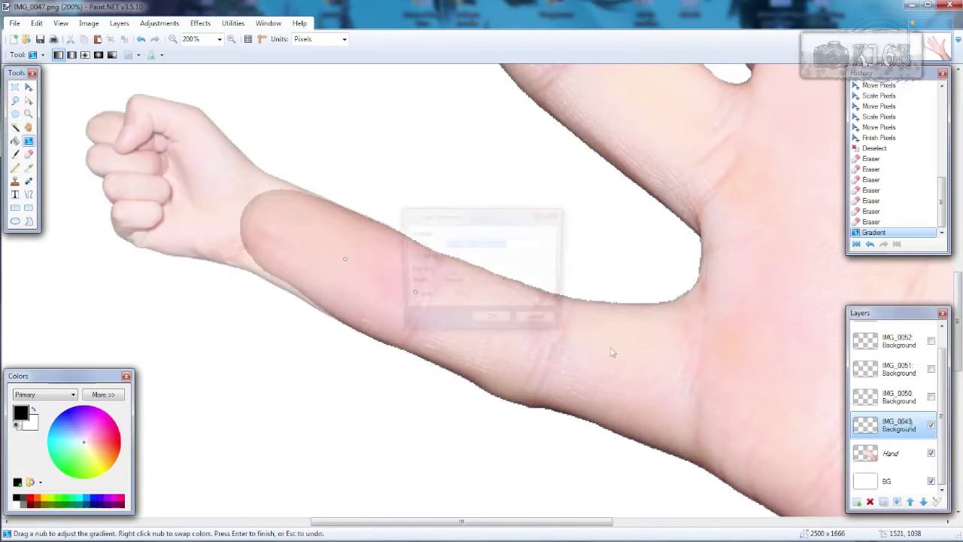
left_click_drag(533, 304, 614, 313)
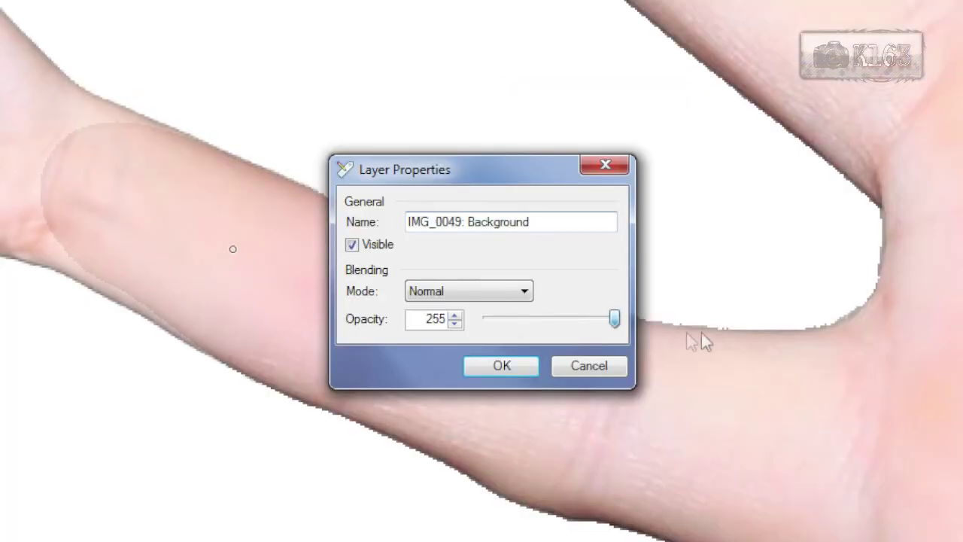
left_click(501, 361)
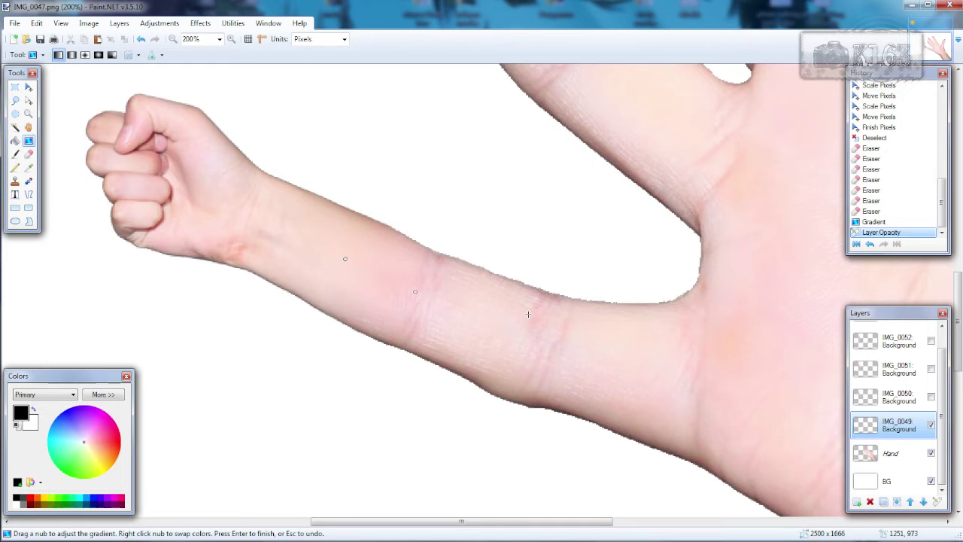
key("Return")
key("ctrl+b")
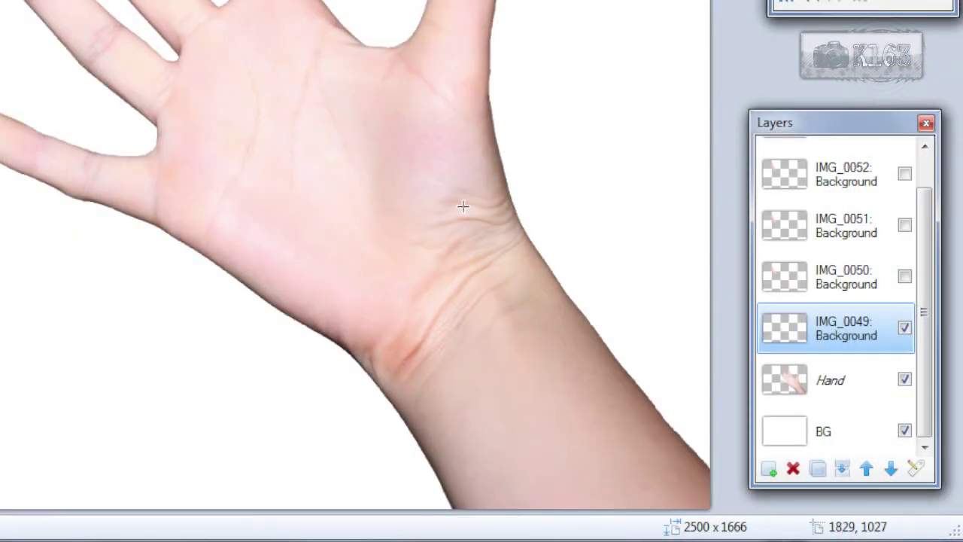
Show the IMG_0050 layer, select its small horns-sign hand with a rectangle and move it over the ring finger
left_click(904, 276)
left_click(869, 290)
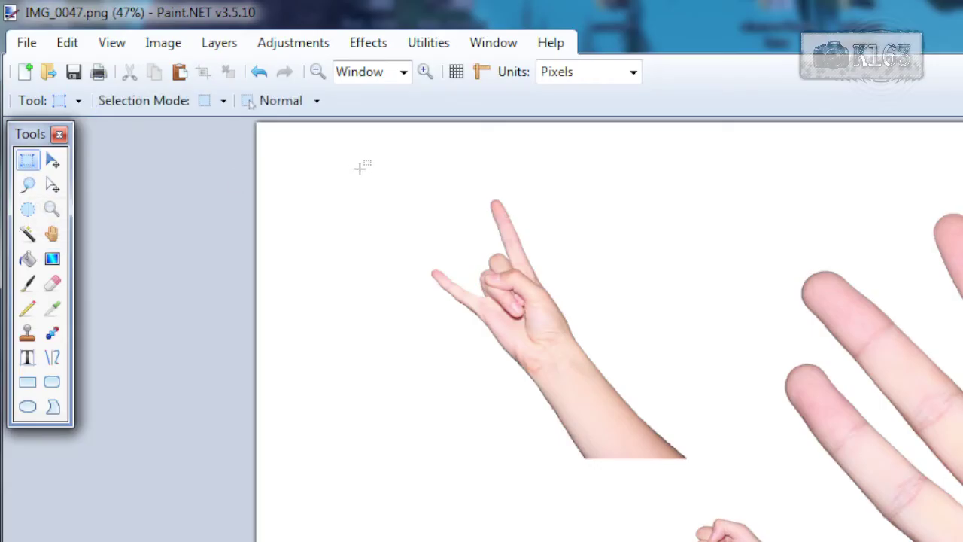
left_click_drag(381, 174, 716, 481)
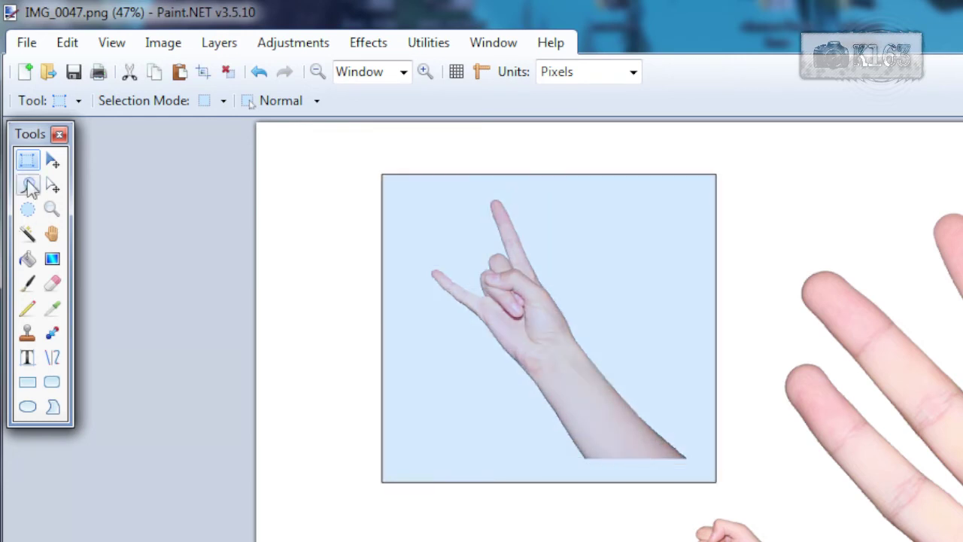
left_click(53, 160)
left_click_drag(692, 389, 941, 430)
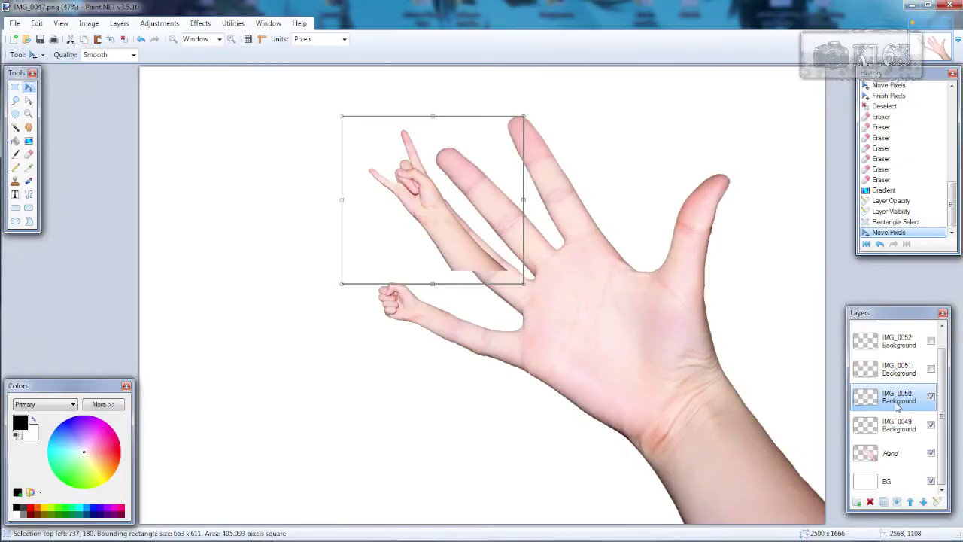
Set the opacity of the IMG_0050 layer to 133
double_click(897, 399)
left_click_drag(557, 298, 522, 297)
left_click(492, 322)
Rotate, shrink and move the horns-sign hand so its forearm lines up with the ring finger, and deselect it
left_click(231, 39)
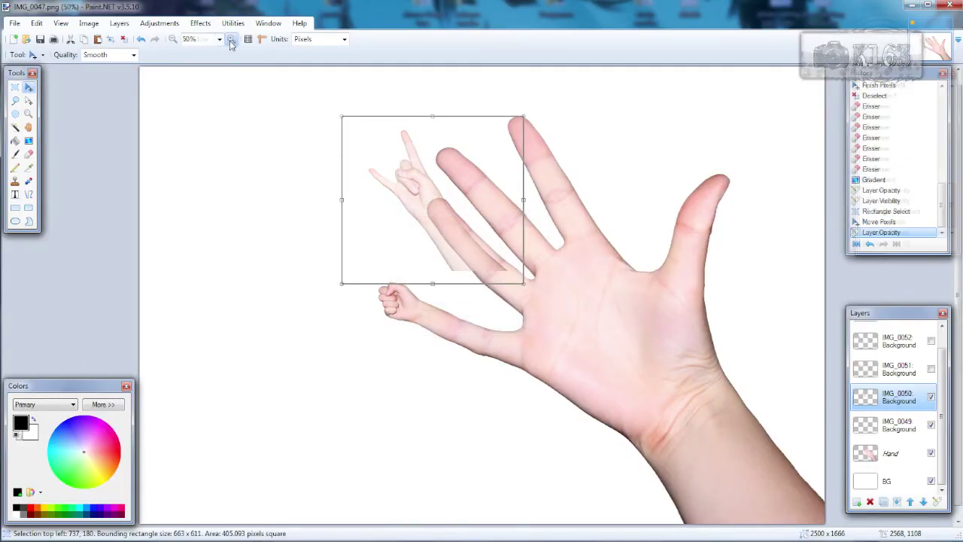
left_click(231, 39)
left_click(231, 39)
scroll(535, 293, "up", 3)
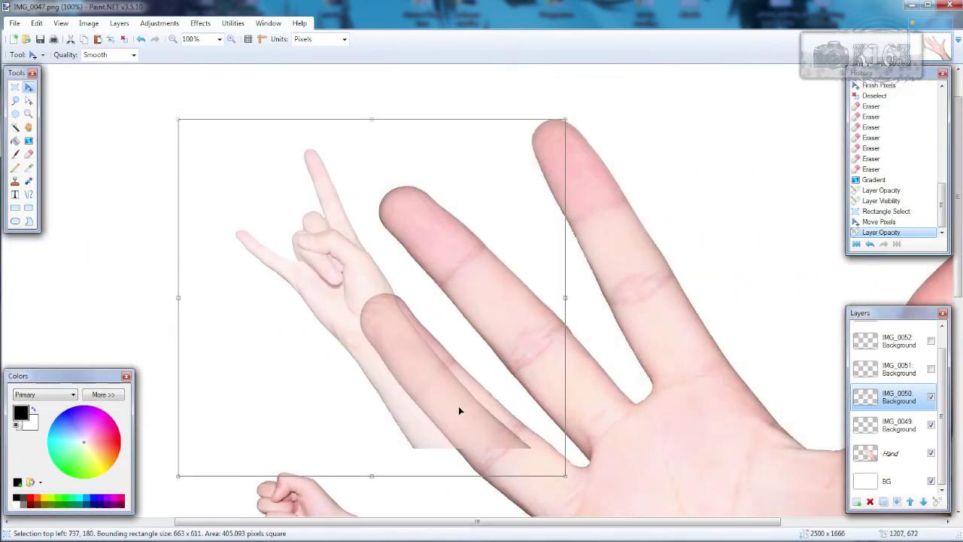
left_click_drag(458, 407, 456, 389)
left_click_drag(559, 437, 498, 378)
left_click_drag(432, 326, 470, 368)
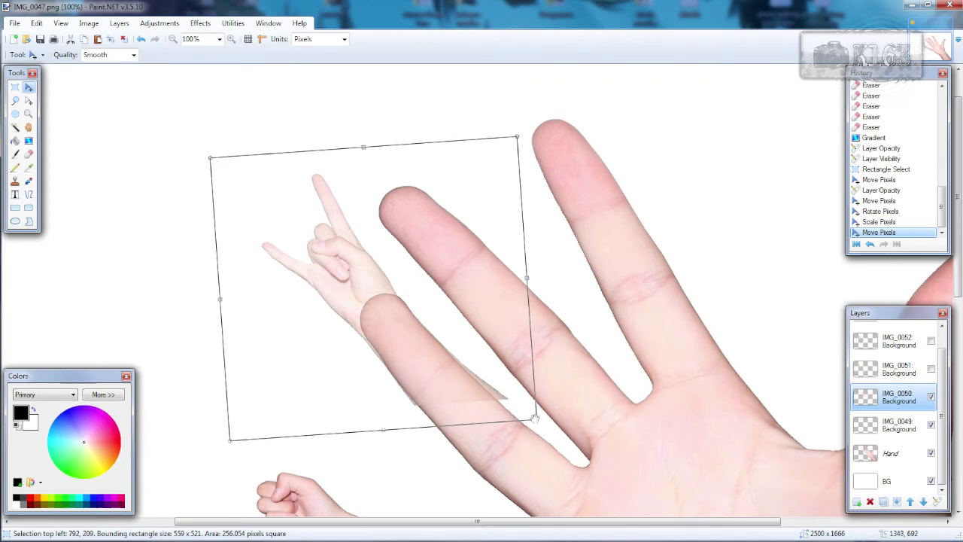
left_click_drag(534, 418, 524, 410)
mouse_move(409, 369)
left_mouse_down()
mouse_move(389, 342)
mouse_move(400, 354)
left_mouse_up()
key("ctrl+d")
Erase the forearm's excess edge beside the ring finger on the IMG_0050 layer
key("ctrl+plus")
key("e")
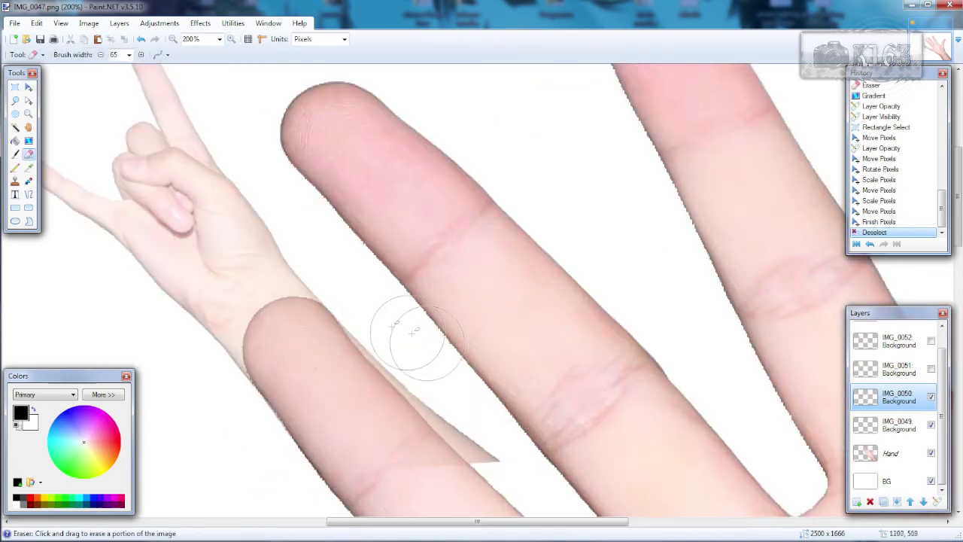
left_click_drag(371, 301, 470, 430)
left_click(453, 391)
scroll(392, 338, "down", 1)
Restore the IMG_0050 layer to full opacity
key("F4")
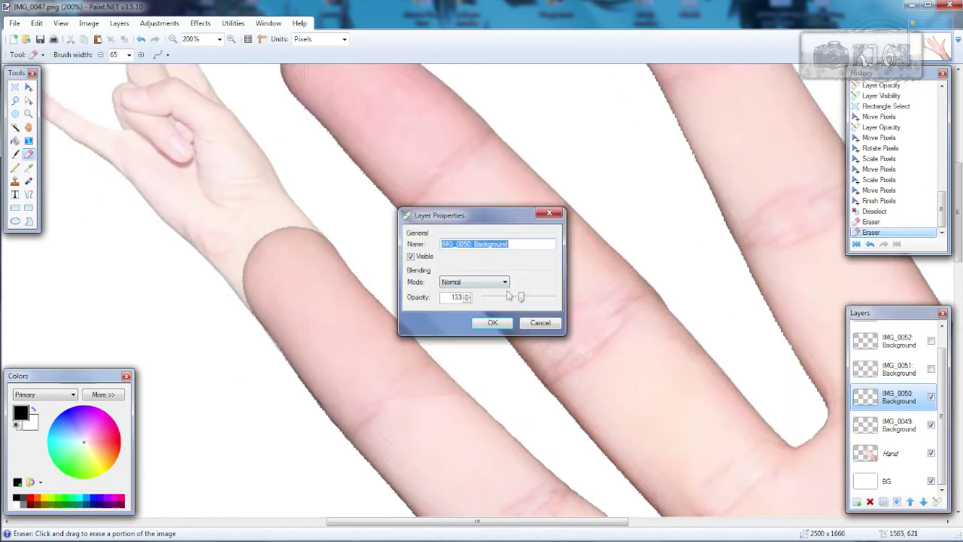
left_click_drag(521, 298, 557, 297)
left_click(492, 322)
Blend the horns-sign hand's forearm into the ring finger with a linear transparency gradient
left_click(29, 141)
mouse_move(264, 263)
left_mouse_down()
mouse_move(402, 428)
mouse_move(288, 284)
mouse_move(348, 348)
left_mouse_up()
key("Return")
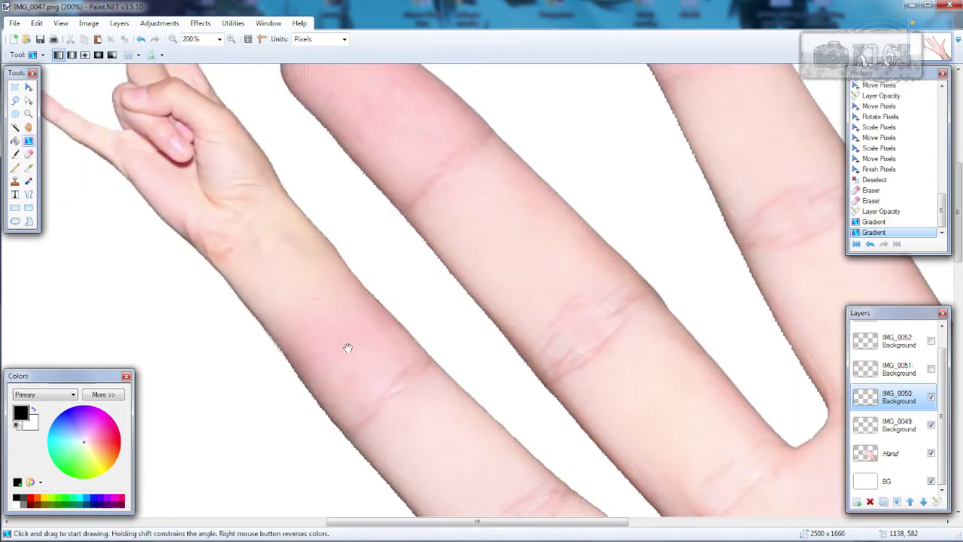
key("ctrl+b")
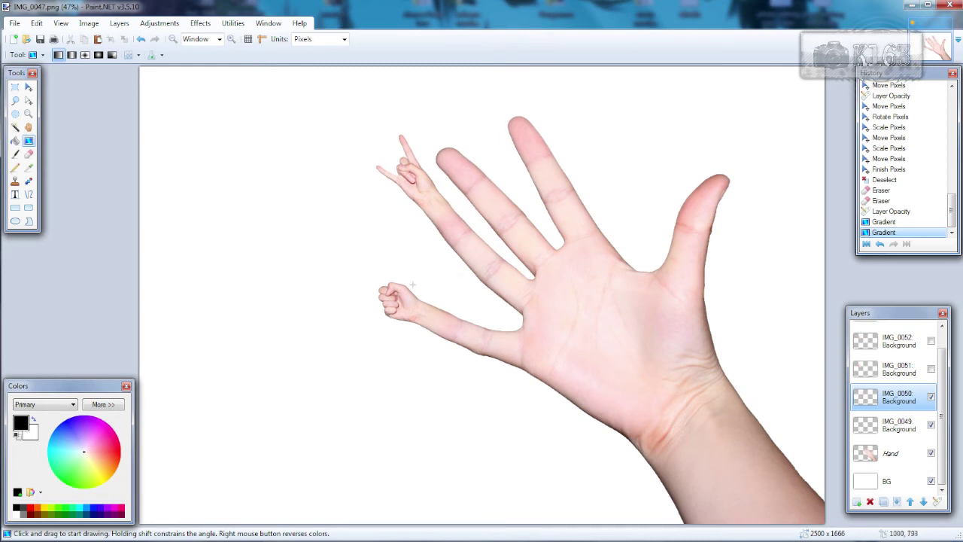
Flatten the image into a single layer
left_click_drag(943, 400, 945, 477)
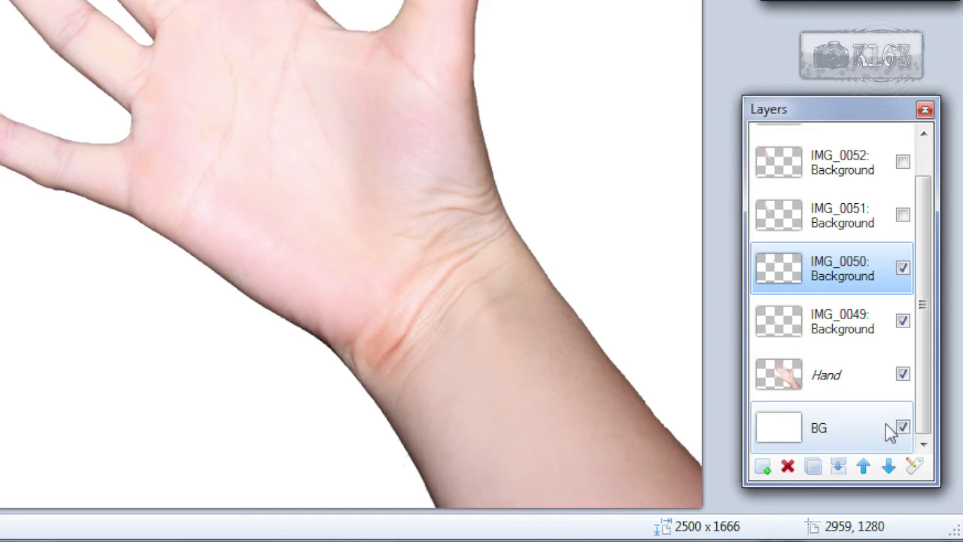
left_click(209, 60)
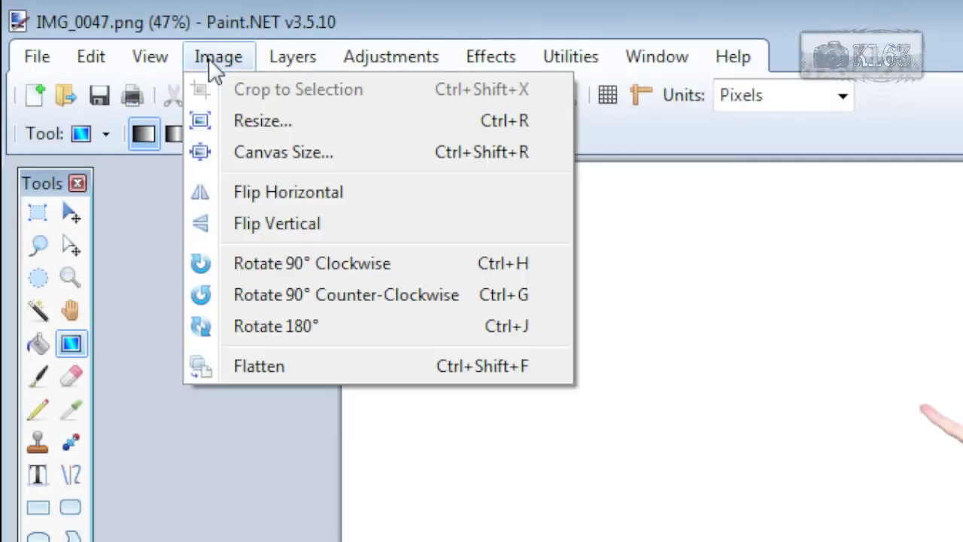
left_click(294, 375)
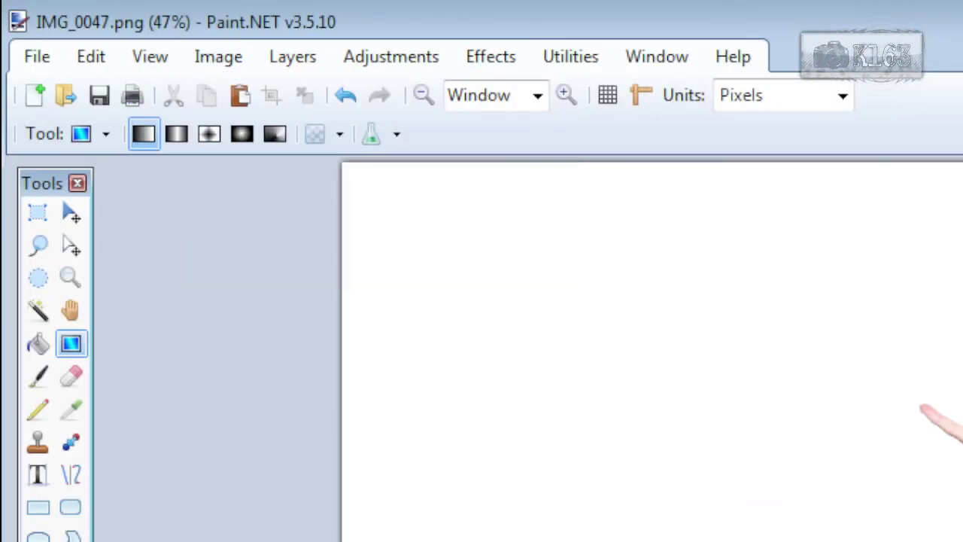